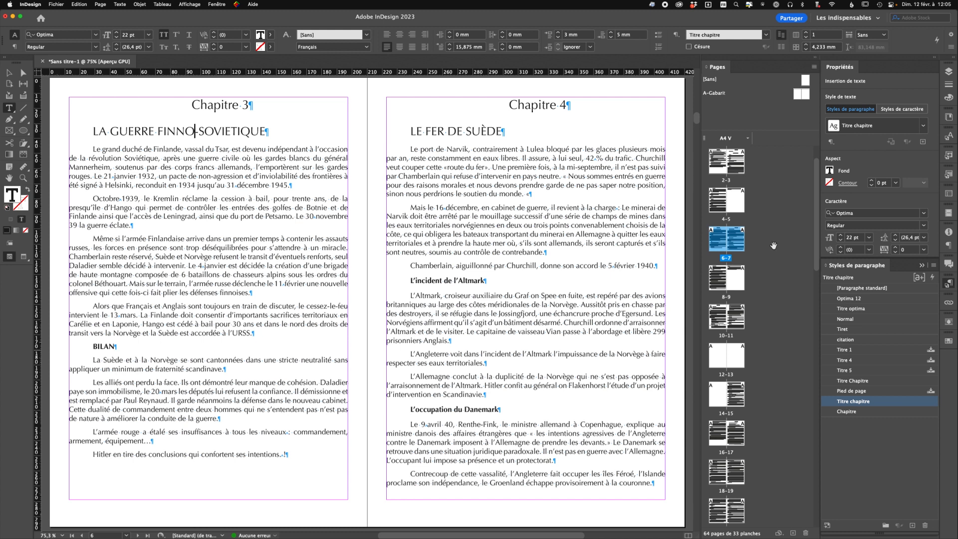
On the A-Gabarit master spread, draw text frames below the margins at the outer edges, about 87 mm wide on the left page and 99 mm on the right.
{"action": "left_click", "coordinate": [714, 94]}
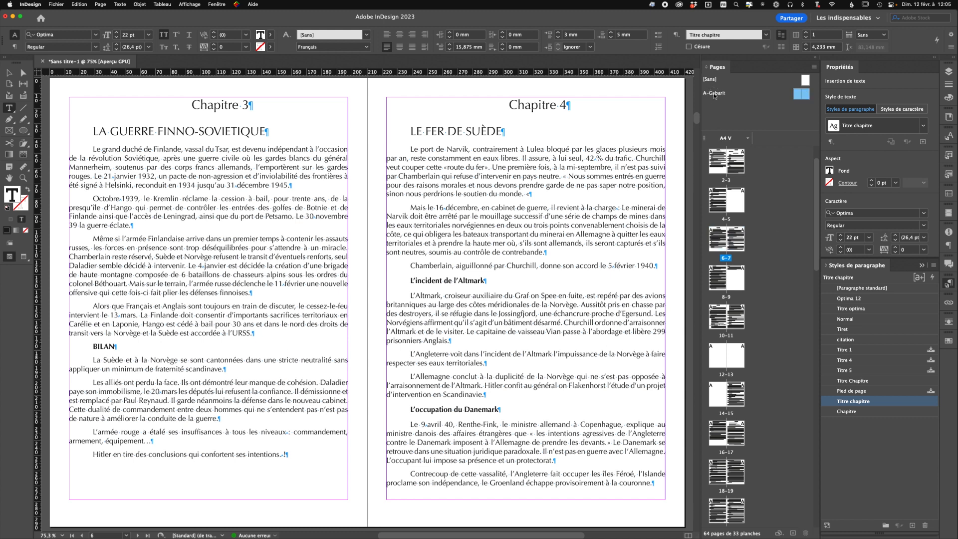
{"action": "double_click", "coordinate": [714, 95]}
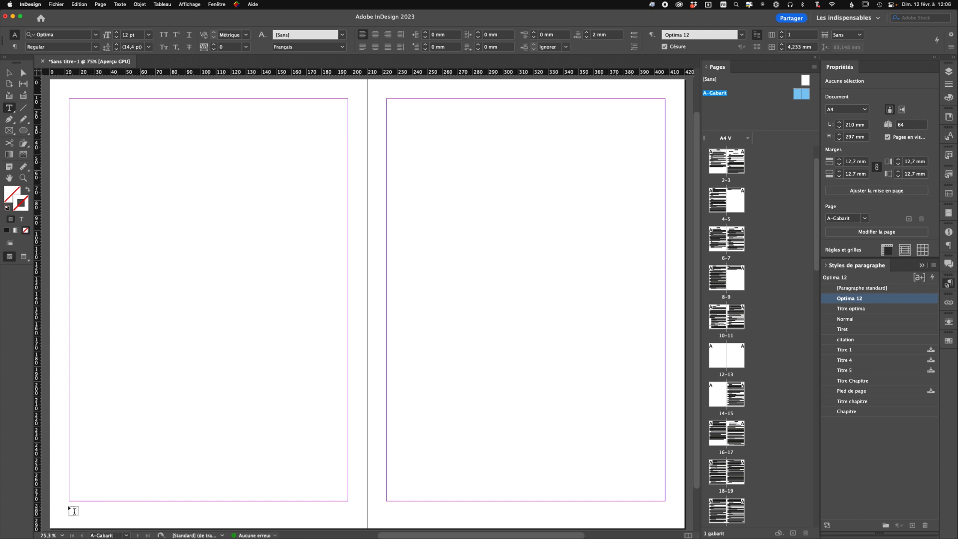
{"action": "left_click_drag", "start_coordinate": [70, 501], "coordinate": [201, 515]}
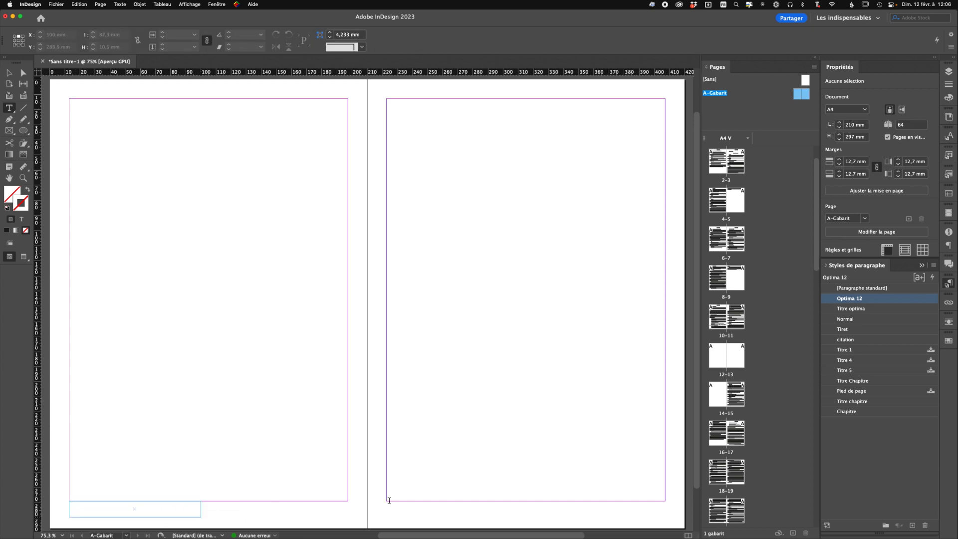
{"action": "left_click_drag", "start_coordinate": [665, 501], "coordinate": [516, 518]}
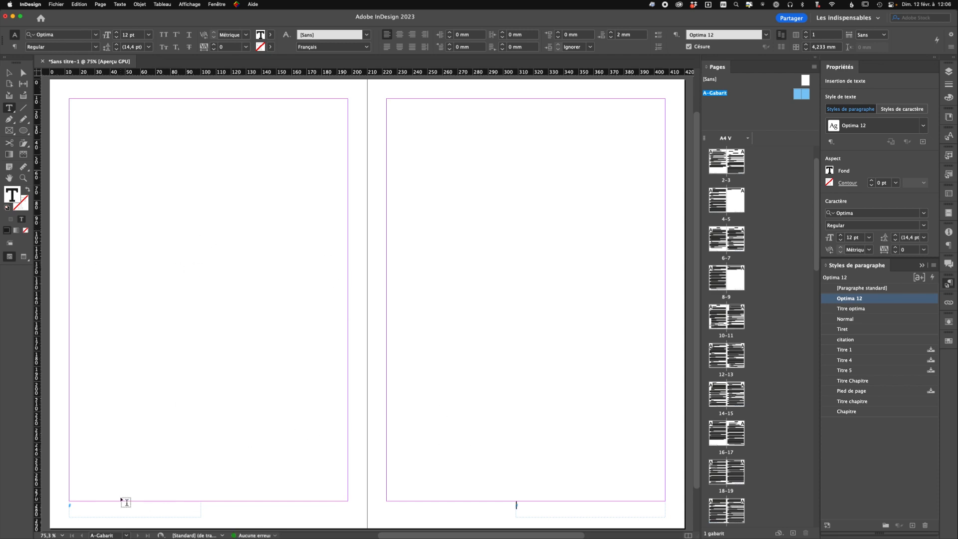
Align the text vertically to the bottom in both footer frames of the master spread.
{"action": "left_click", "coordinate": [11, 72]}
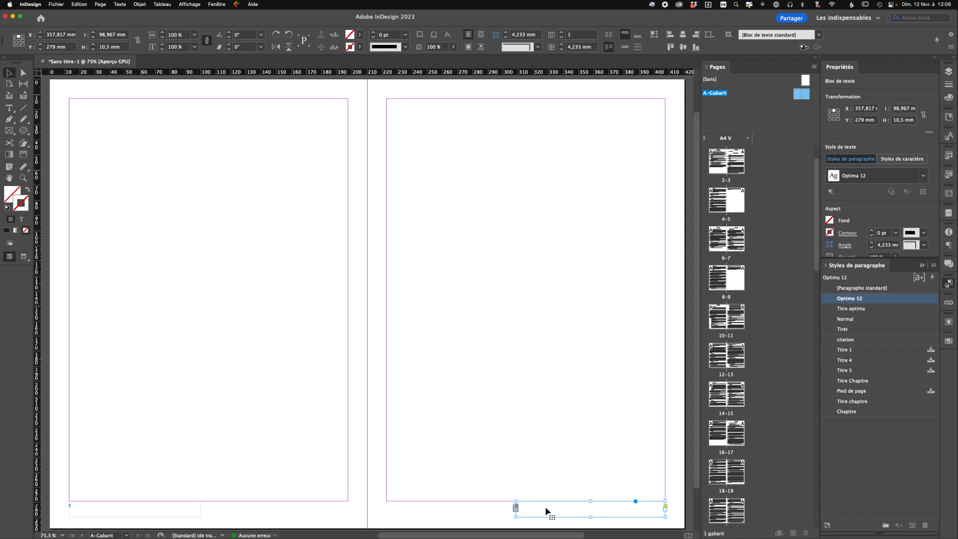
{"action": "left_click", "coordinate": [638, 39]}
{"action": "left_click", "coordinate": [110, 510]}
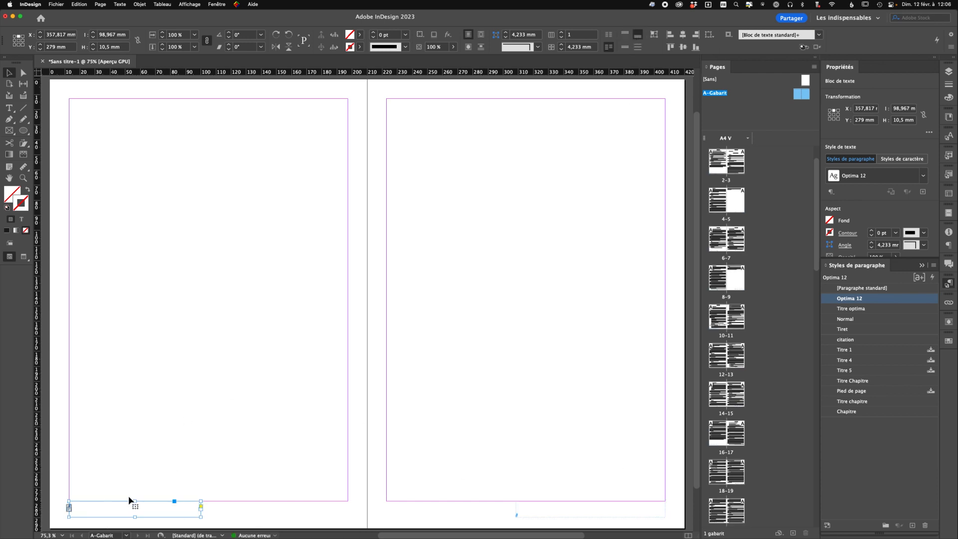
{"action": "left_click", "coordinate": [638, 35]}
Right-align the paragraph in the right-hand page's footer frame.
{"action": "left_click", "coordinate": [9, 108]}
{"action": "left_click", "coordinate": [560, 507]}
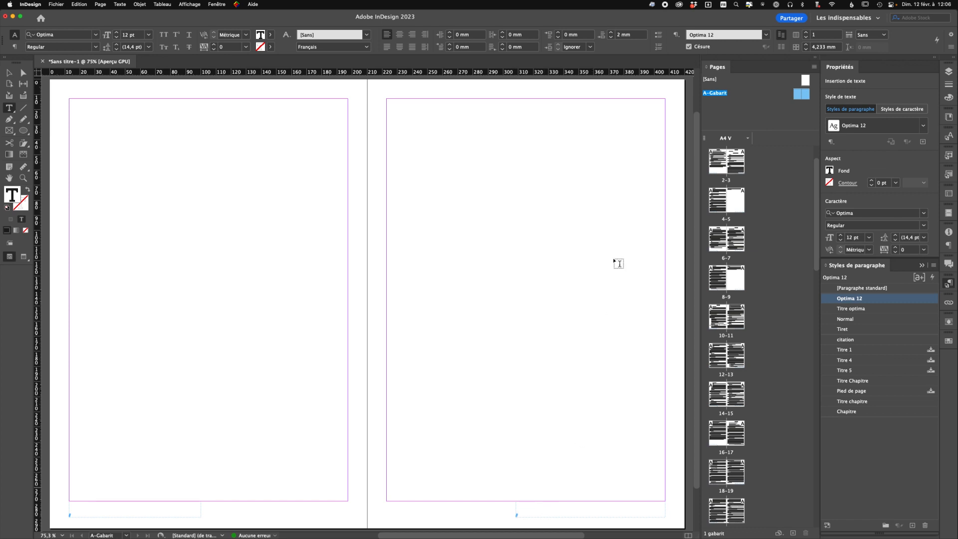
{"action": "left_click", "coordinate": [413, 36]}
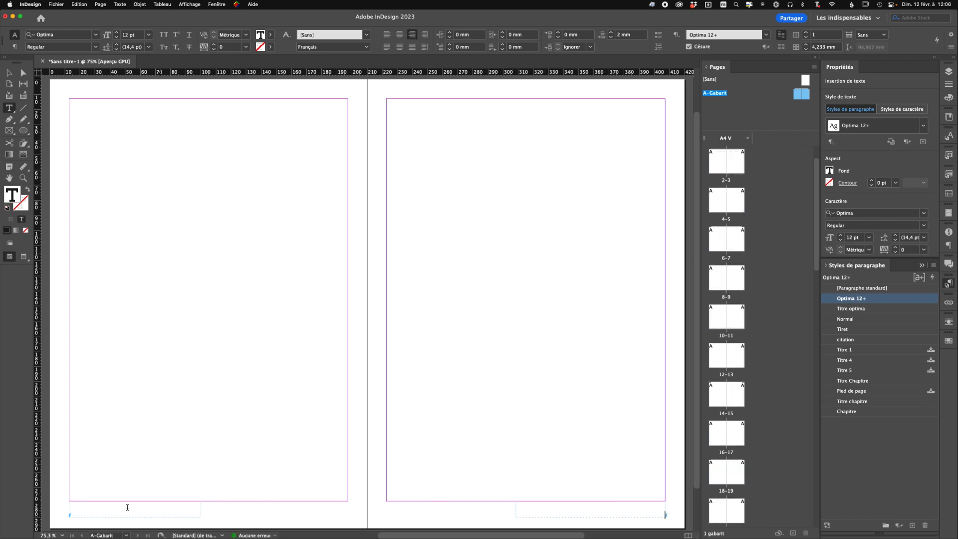
With the insertion point in the left-hand page's footer, start a new text variable named "Titre de chapitre".
{"action": "left_click", "coordinate": [71, 514]}
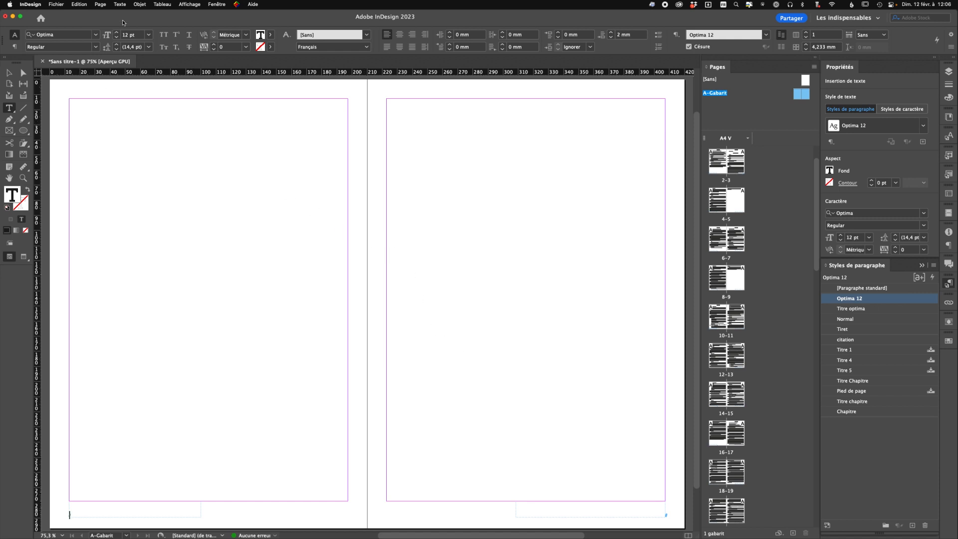
{"action": "left_click", "coordinate": [120, 5]}
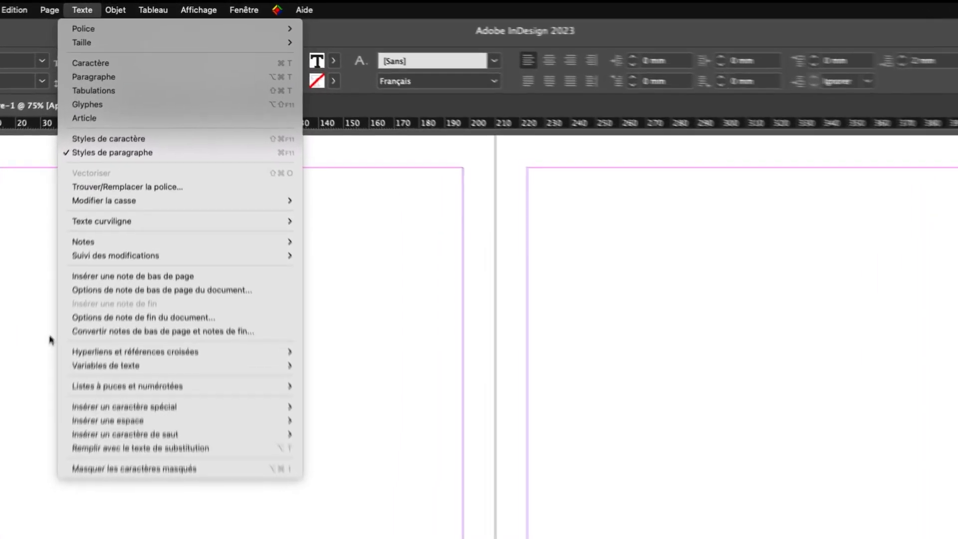
{"action": "mouse_move", "coordinate": [118, 217]}
{"action": "left_click", "coordinate": [390, 369]}
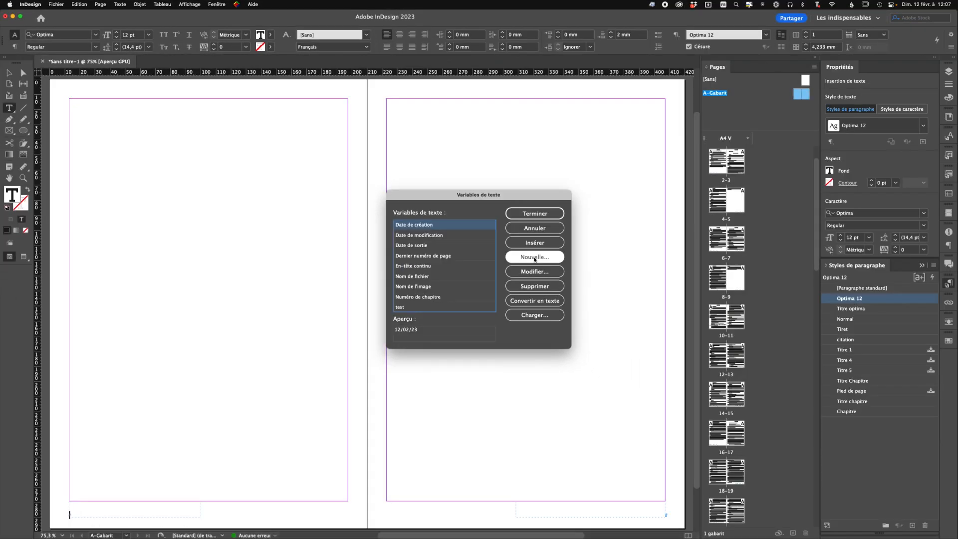
{"action": "left_click", "coordinate": [533, 257]}
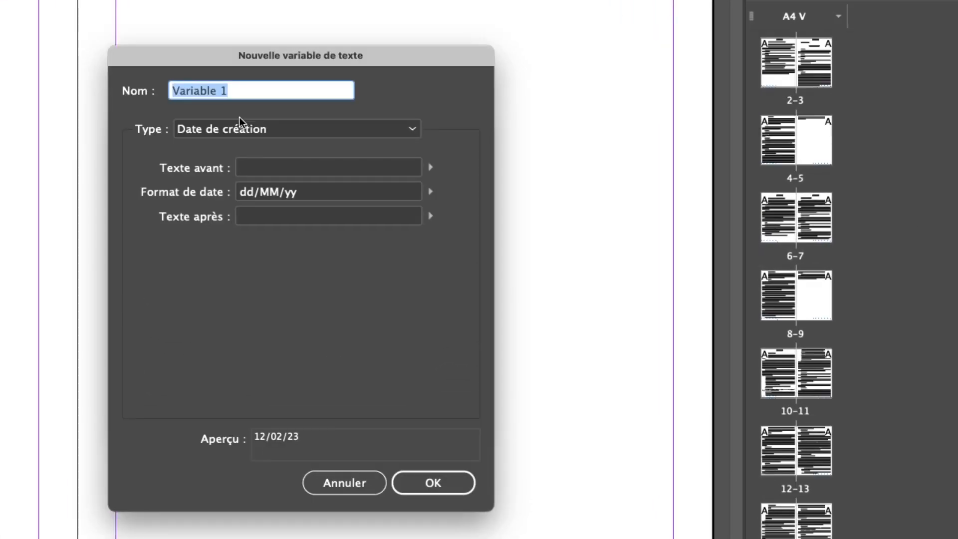
{"action": "type", "text": "Ti"}
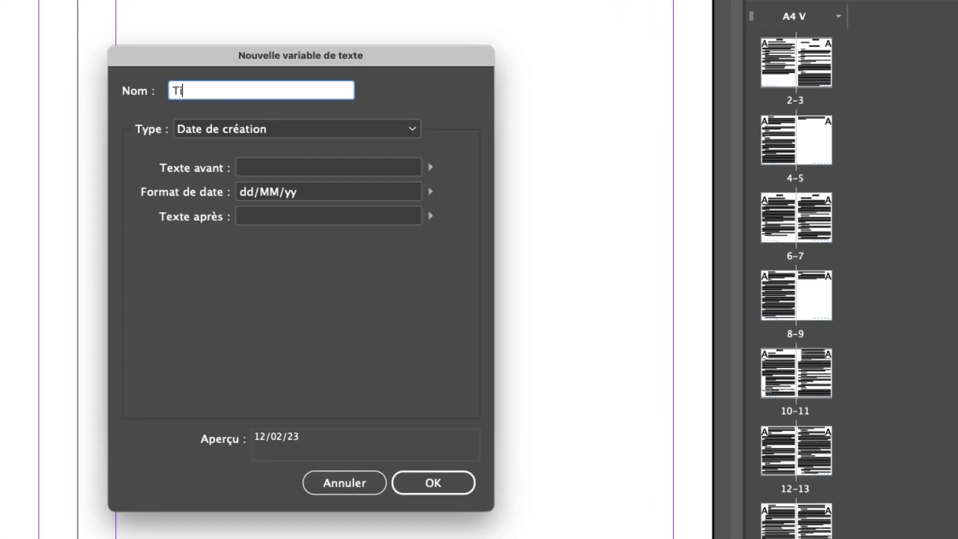
{"action": "type", "text": "tre de chapitre"}
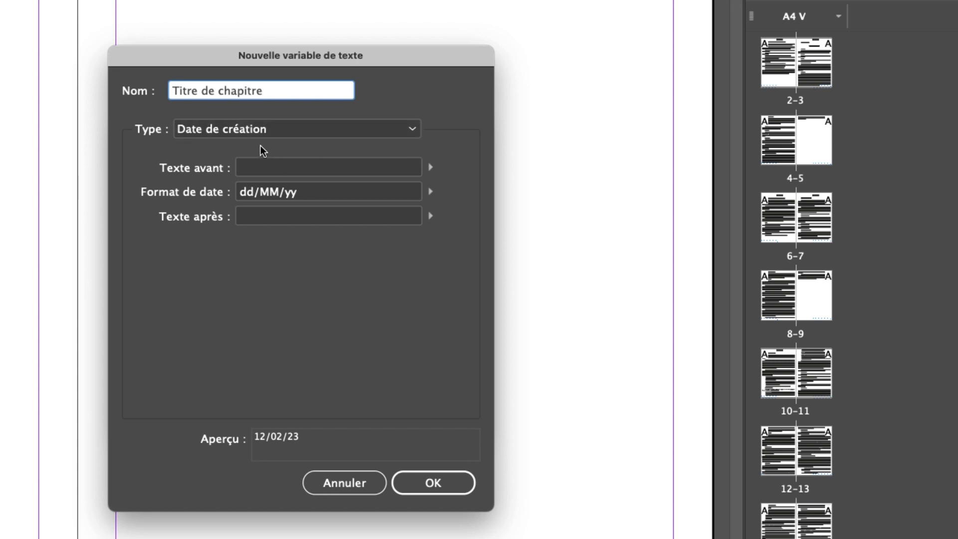
Make the variable a running header of type En-tête continu (style de paragraphe) based on the Titre chapitre style.
{"action": "left_click", "coordinate": [273, 129]}
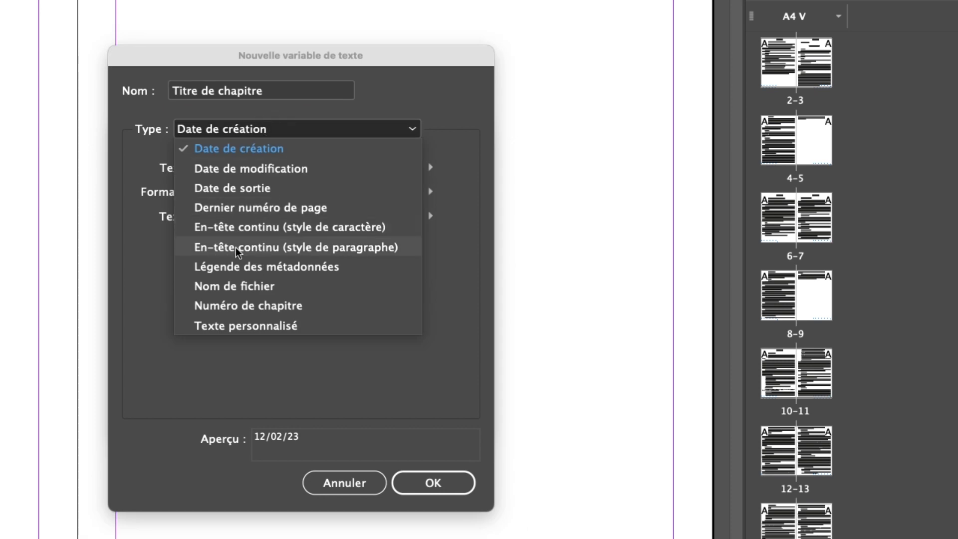
{"action": "left_click", "coordinate": [315, 248]}
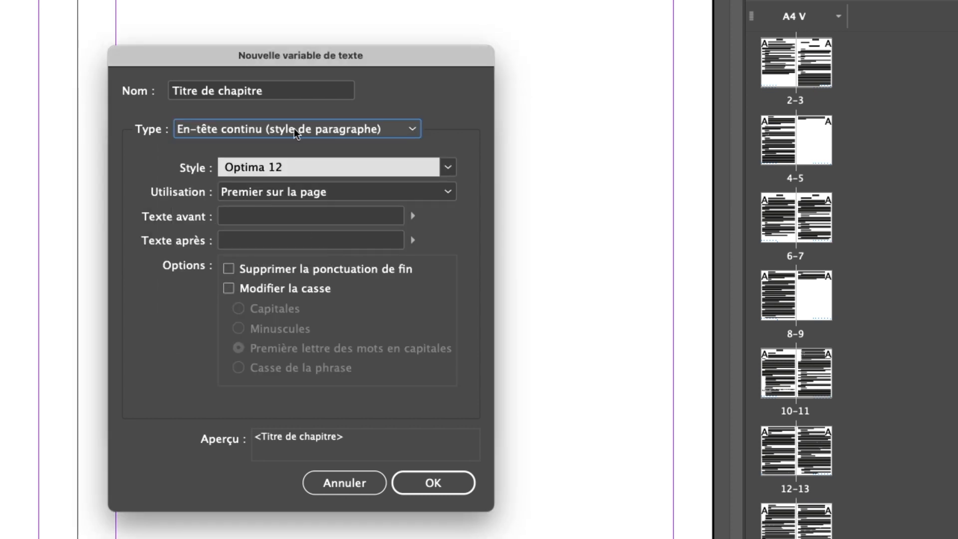
{"action": "left_click", "coordinate": [298, 162]}
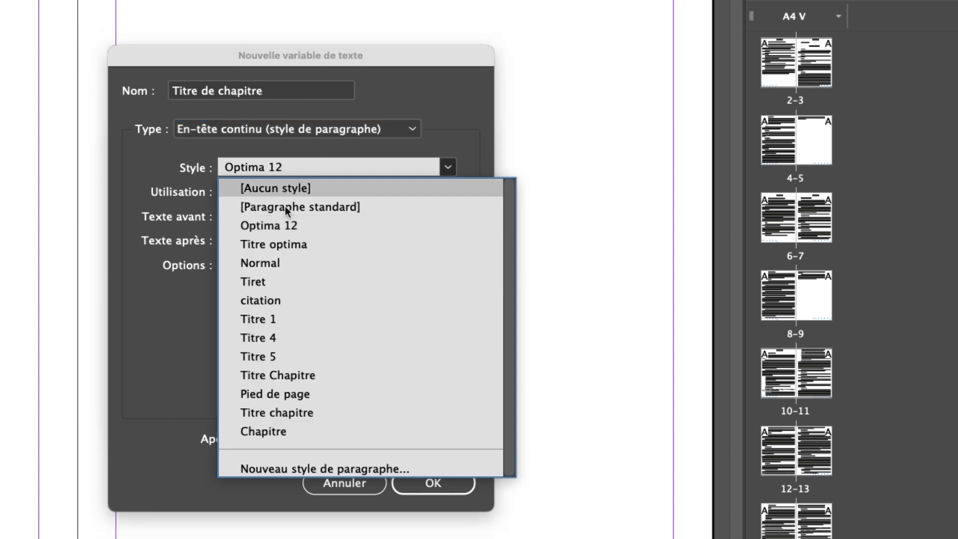
{"action": "left_click", "coordinate": [280, 413]}
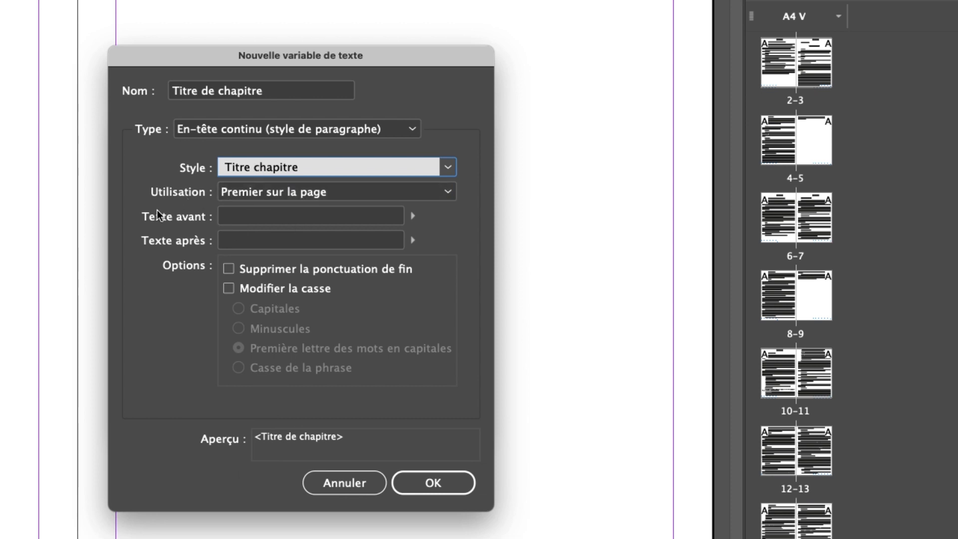
Set the variable's preceding text (Texte avant) to "chapitre :".
{"action": "left_click", "coordinate": [245, 218]}
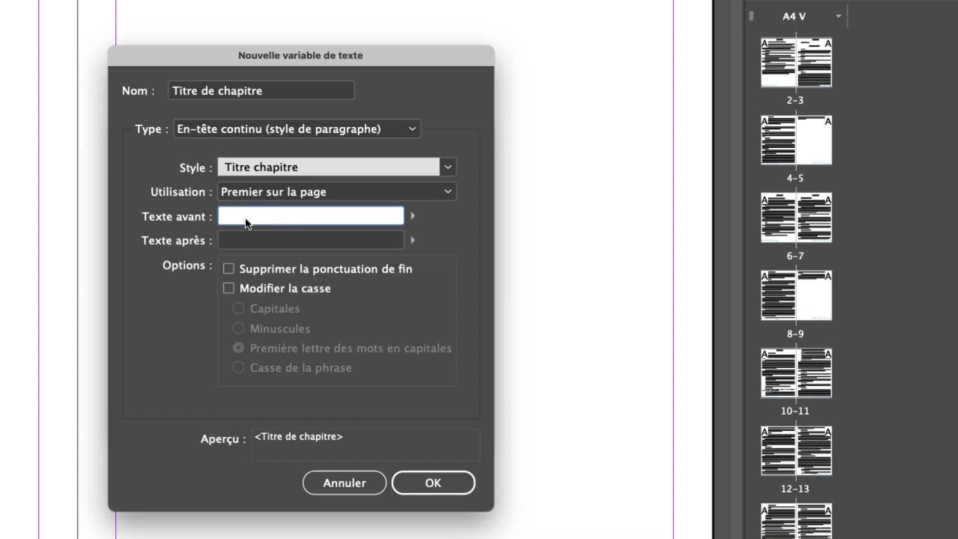
{"action": "type", "text": "c"}
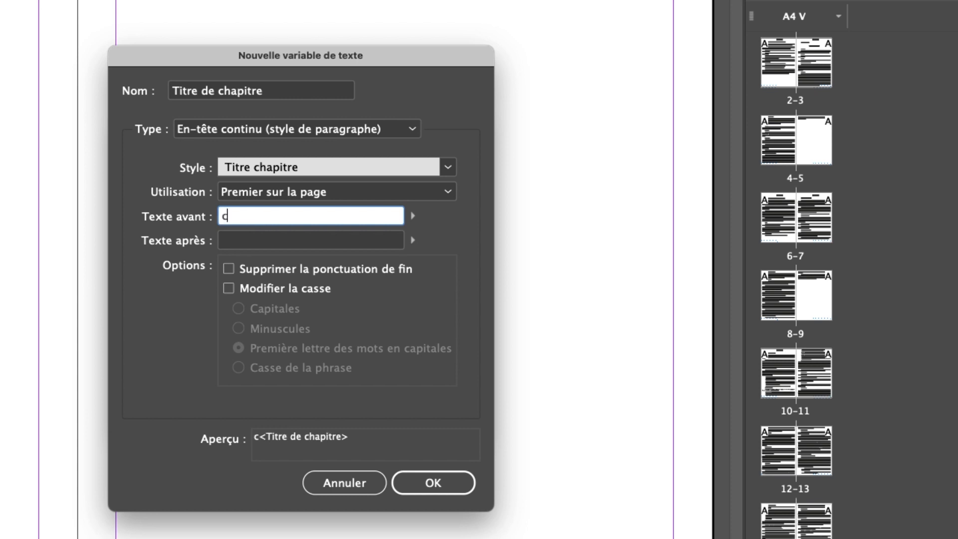
{"action": "type", "text": "hapitre "}
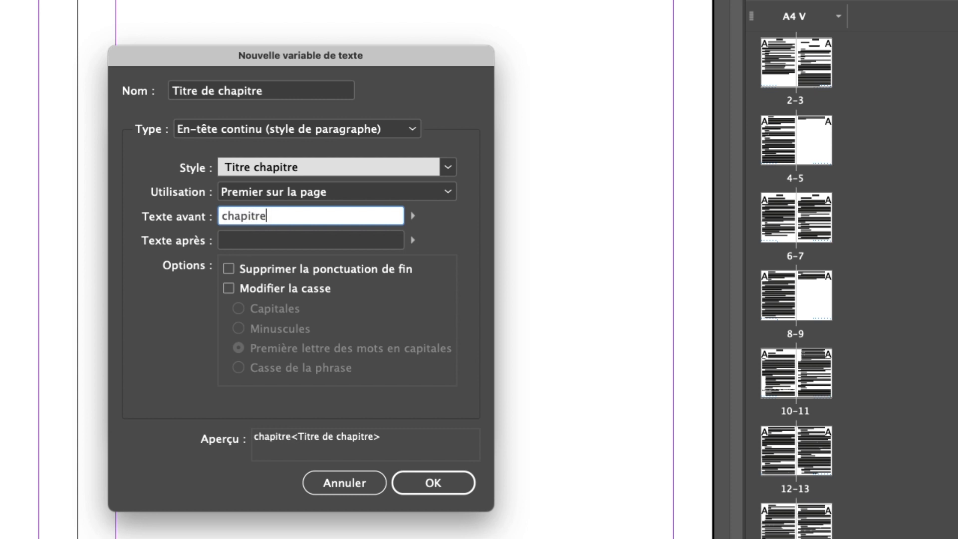
{"action": "type", "text": ":"}
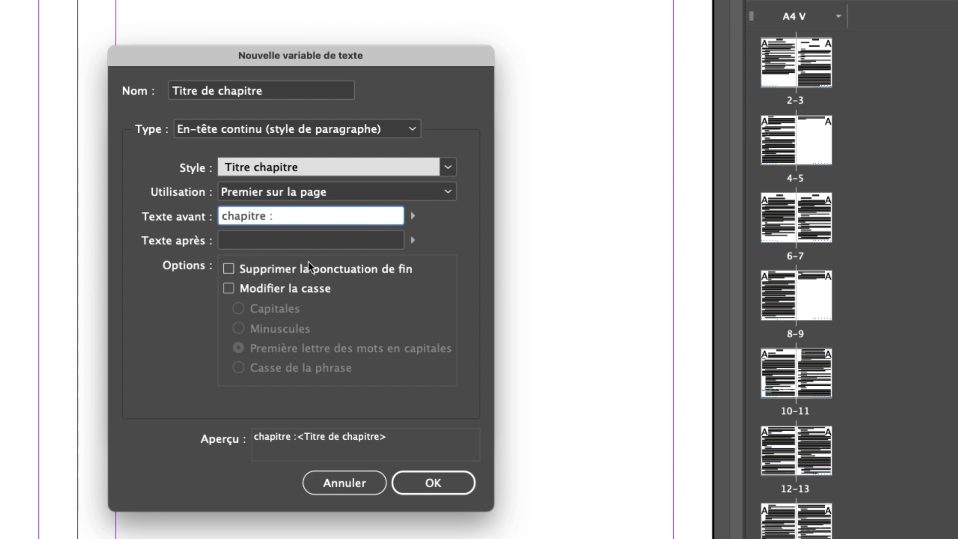
Enable Supprimer la ponctuation de fin and Modifier la casse with Première lettre des mots en capitales, and save the variable.
{"action": "left_click", "coordinate": [229, 270]}
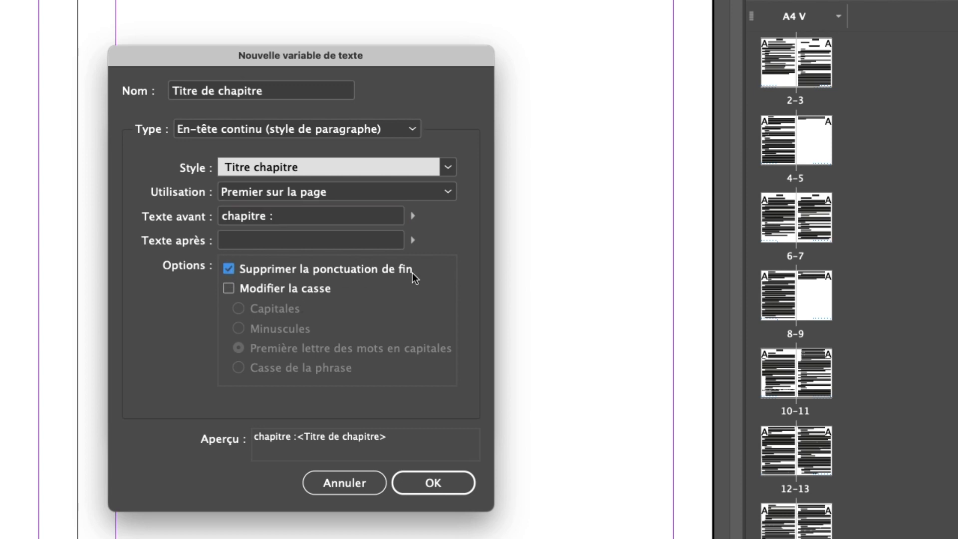
{"action": "left_click", "coordinate": [229, 288]}
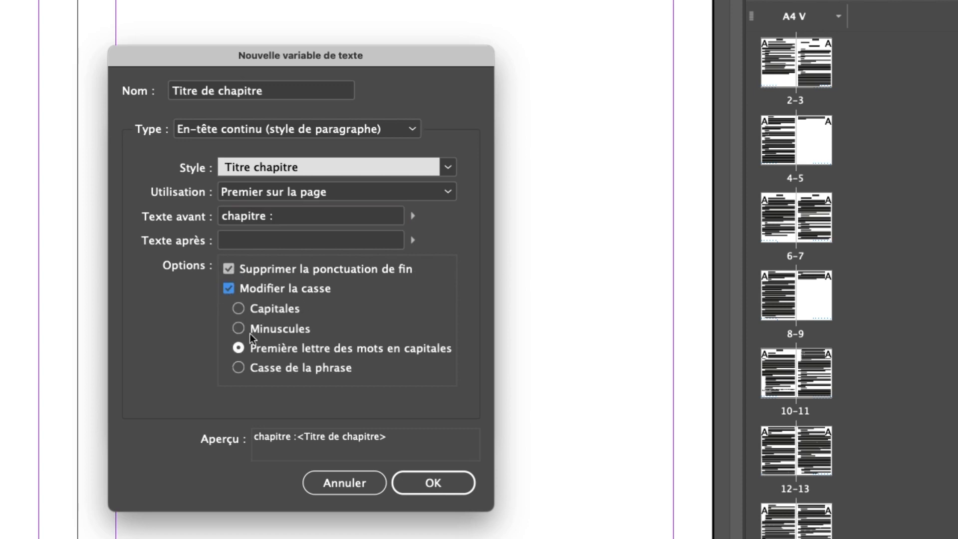
{"action": "left_click", "coordinate": [244, 352]}
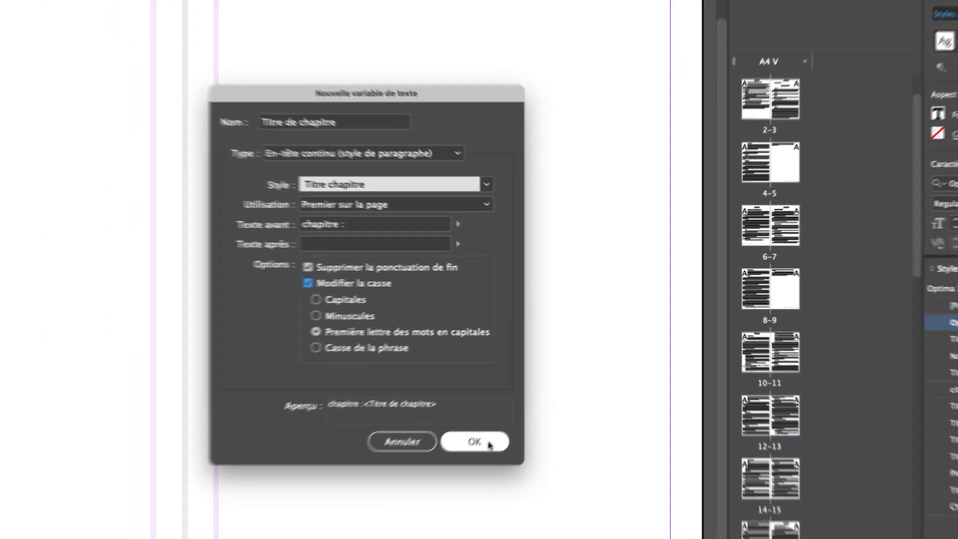
{"action": "left_click", "coordinate": [435, 480]}
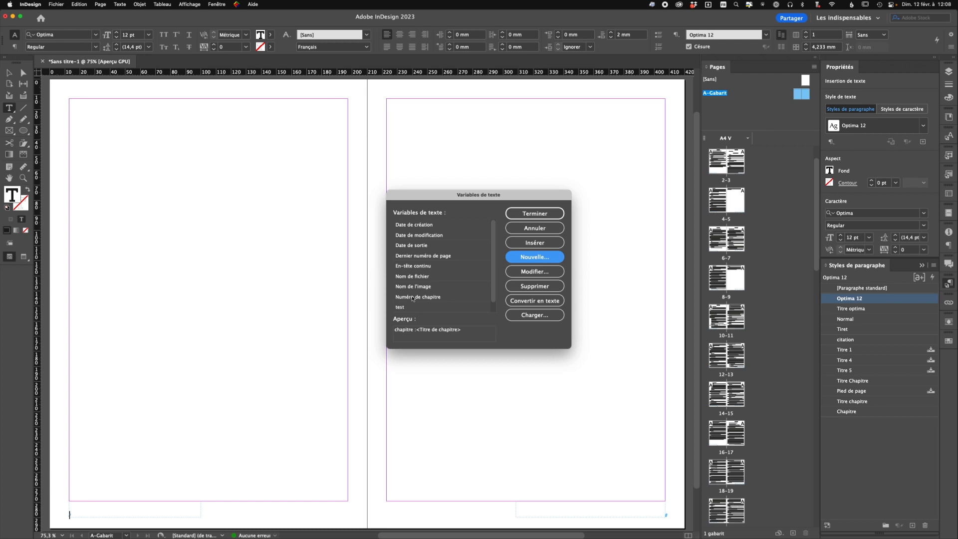
{"action": "left_click", "coordinate": [533, 213]}
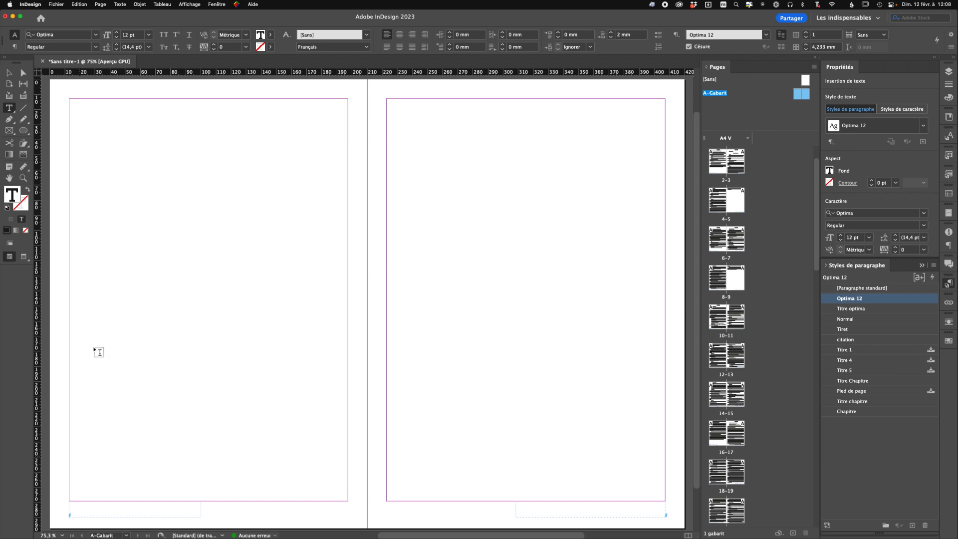
Insert the Titre de chapitre variable in the left-hand page's footer on the master.
{"action": "left_click", "coordinate": [117, 5]}
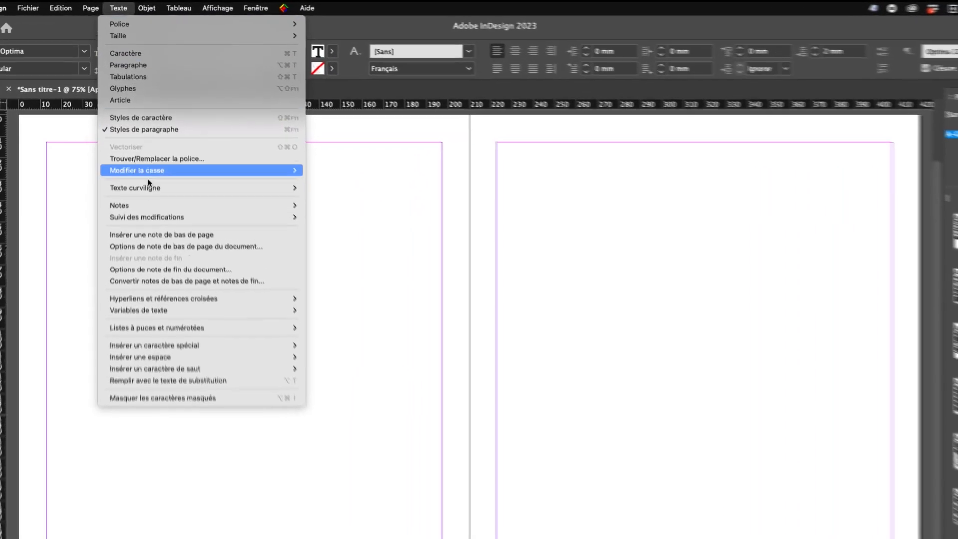
{"action": "mouse_move", "coordinate": [151, 218]}
{"action": "mouse_move", "coordinate": [372, 335]}
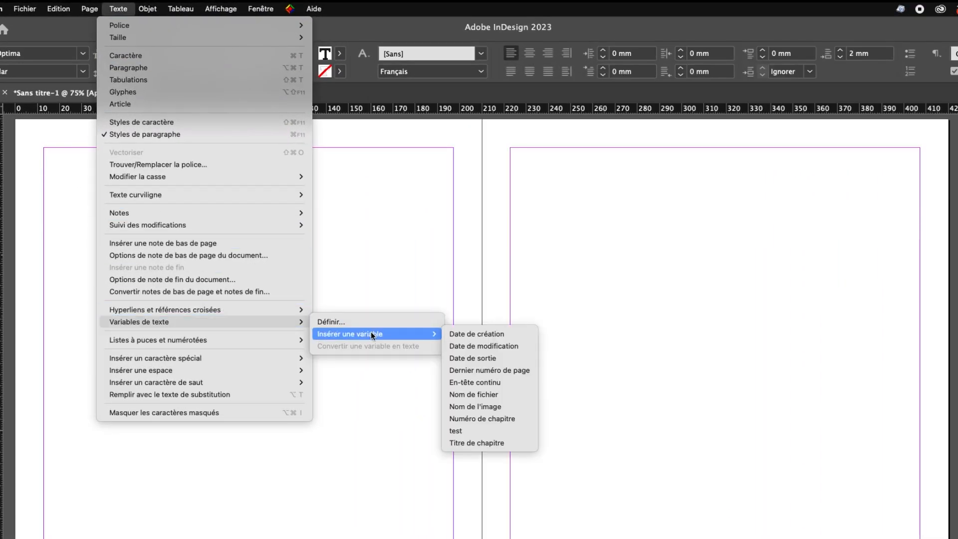
{"action": "left_click", "coordinate": [486, 442]}
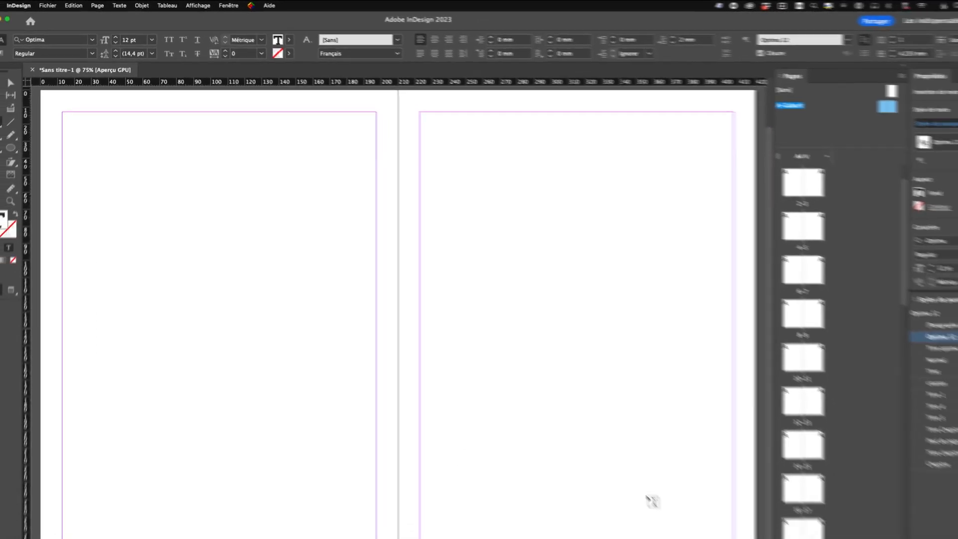
Insert the Titre de chapitre variable in the right-hand page's footer, and display spread 4-5 to check the footers.
{"action": "key", "text": "super+shift+r"}
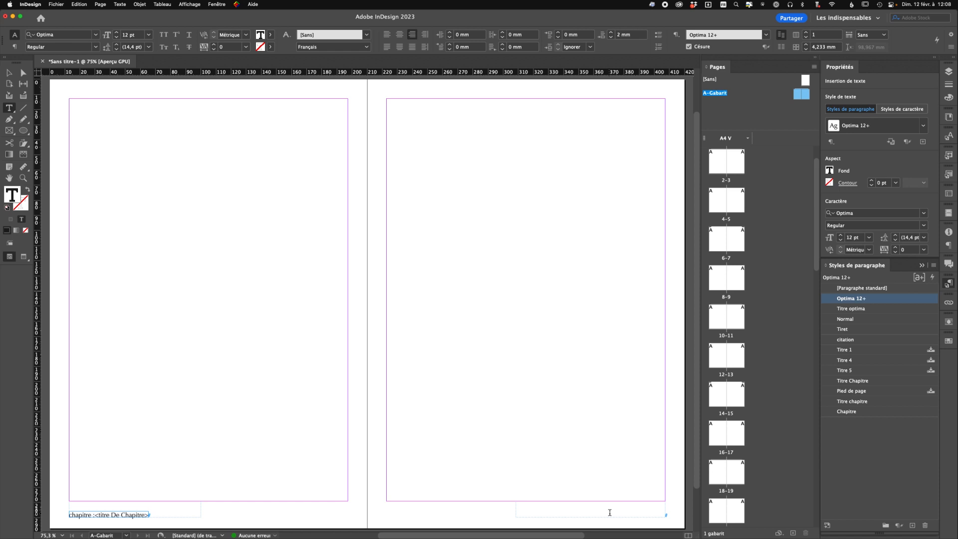
{"action": "left_click", "coordinate": [120, 4]}
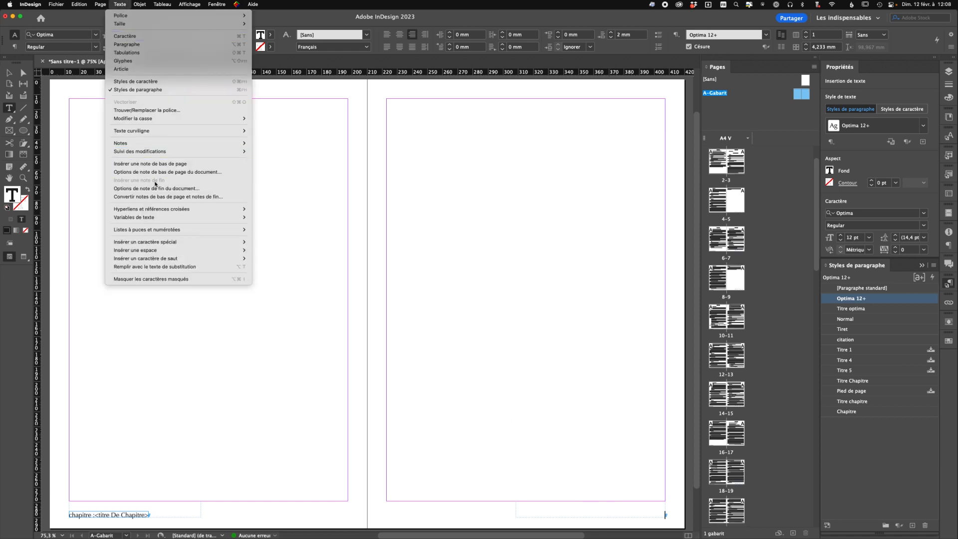
{"action": "mouse_move", "coordinate": [234, 217]}
{"action": "mouse_move", "coordinate": [299, 225]}
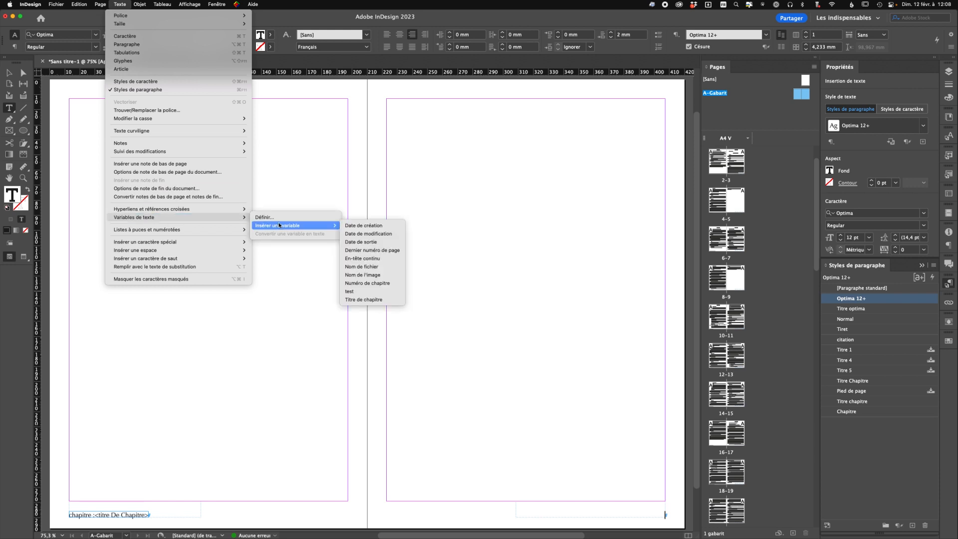
{"action": "left_click", "coordinate": [366, 292]}
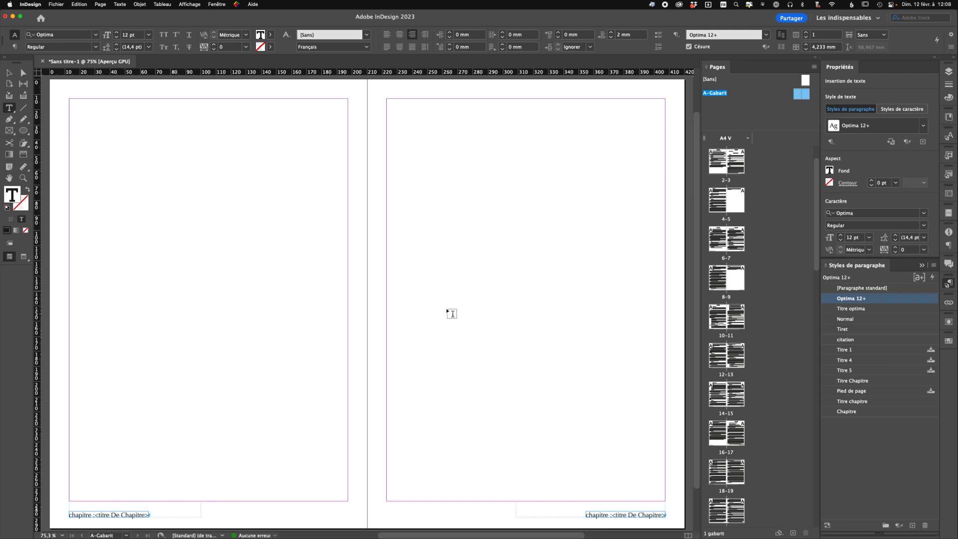
{"action": "double_click", "coordinate": [726, 220]}
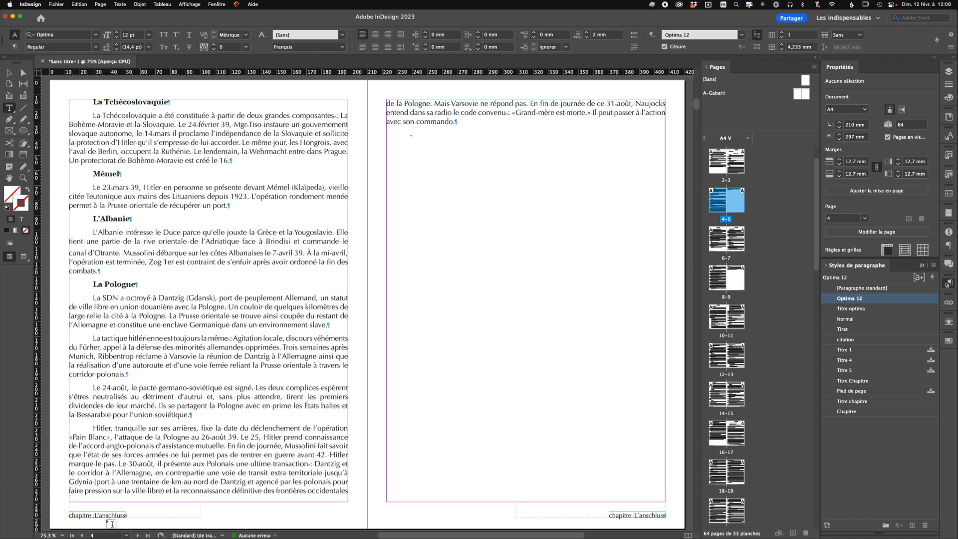
Display spread 6-7 and switch to preview mode to check its chapter-title footers.
{"action": "double_click", "coordinate": [726, 258]}
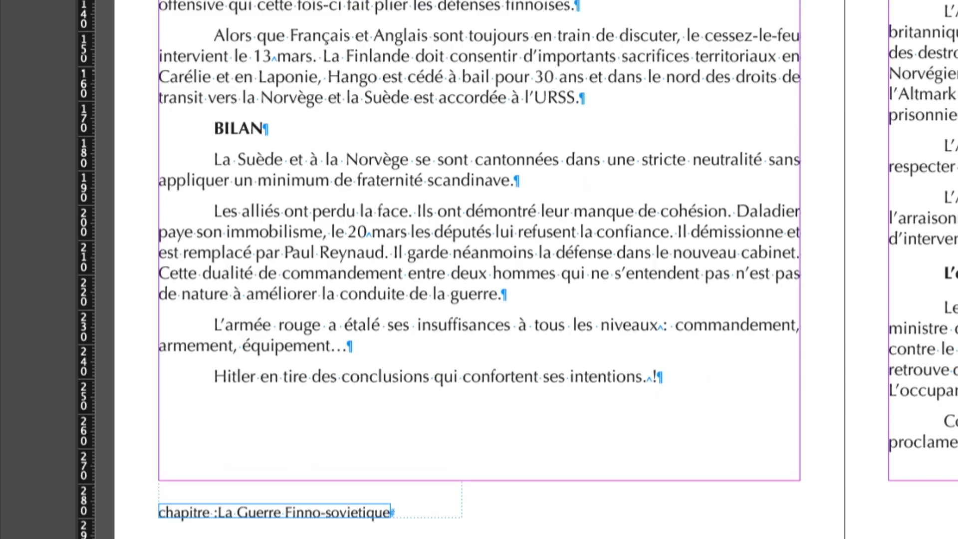
{"action": "left_click", "coordinate": [26, 75]}
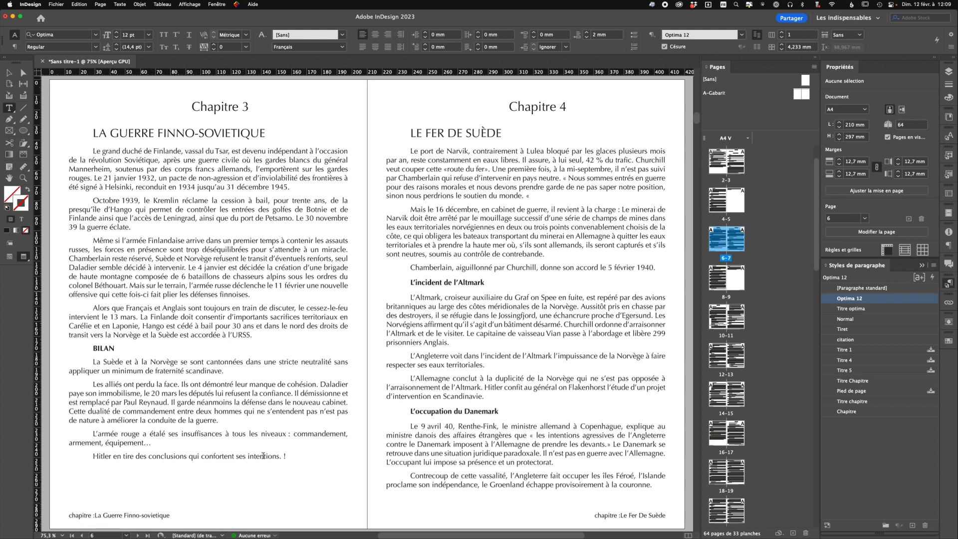
Return to the A-Gabarit master spread and open the Titre de chapitre text variable for editing.
{"action": "double_click", "coordinate": [715, 94]}
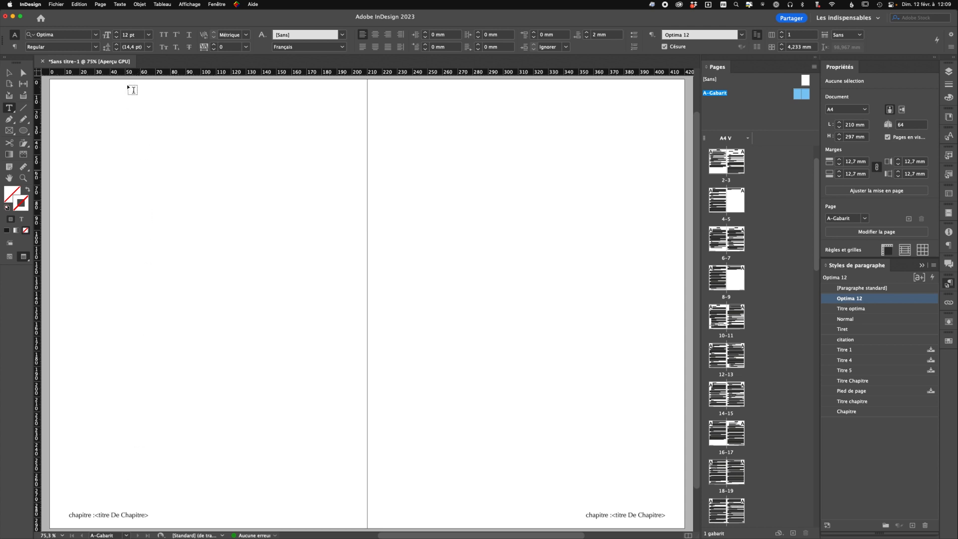
{"action": "left_click", "coordinate": [120, 4]}
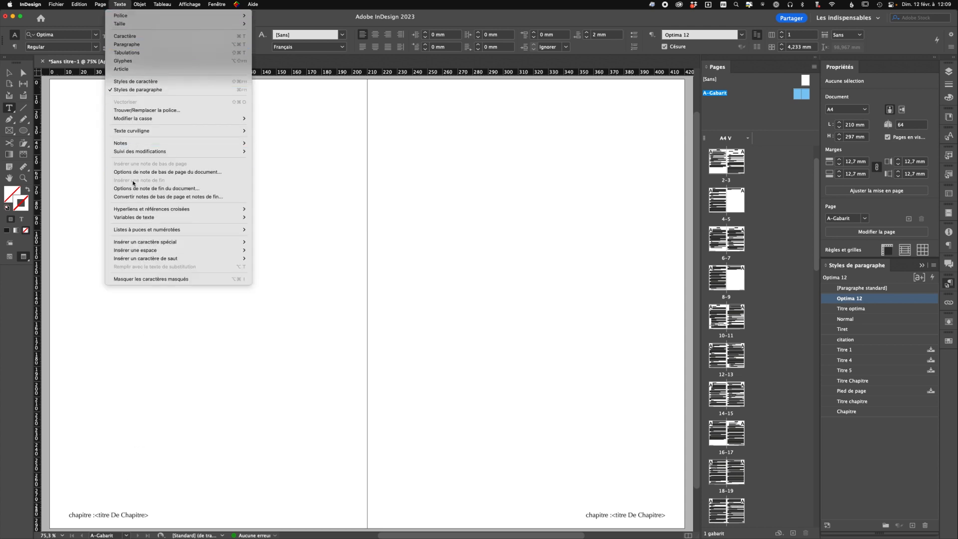
{"action": "mouse_move", "coordinate": [150, 218]}
{"action": "left_click", "coordinate": [287, 217]}
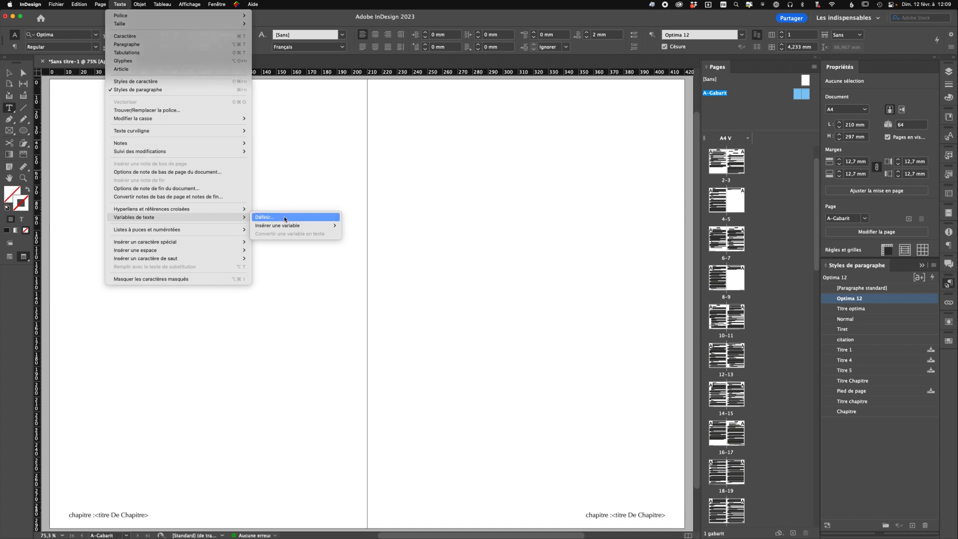
{"action": "scroll", "coordinate": [469, 276], "scroll_direction": "down", "scroll_amount": 2}
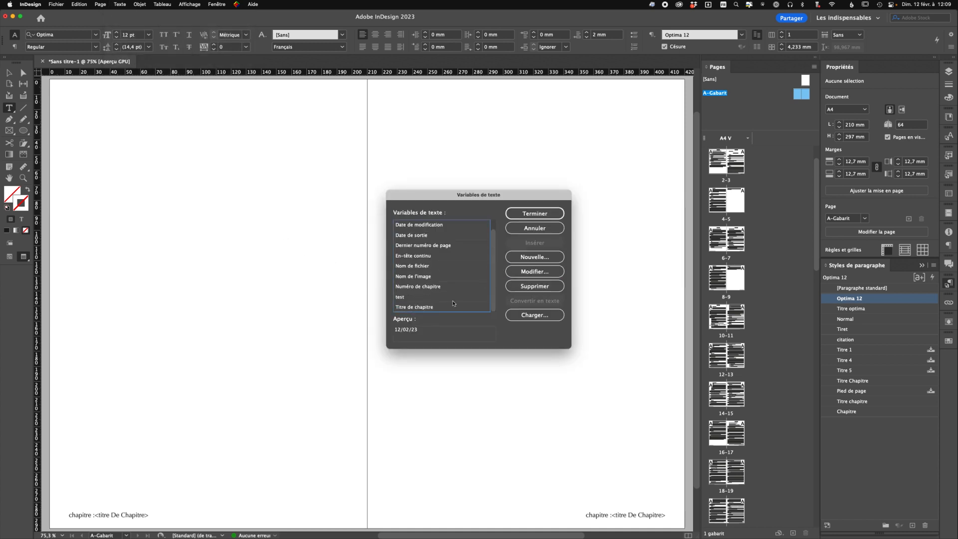
{"action": "left_click", "coordinate": [403, 307]}
{"action": "left_click", "coordinate": [532, 272]}
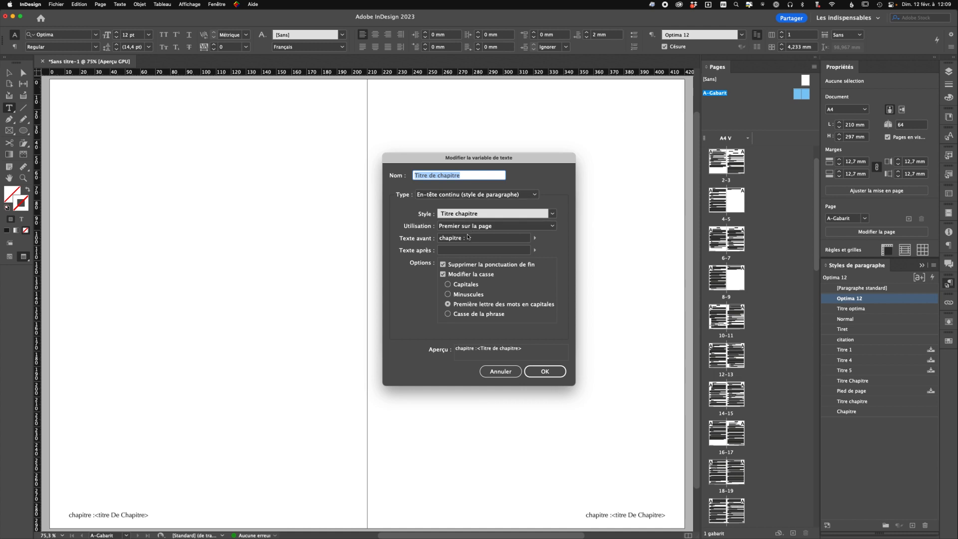
Change the variable's Texte avant to "Chapitre : " with a capital C and a space after the colon, and save the variable.
{"action": "left_click", "coordinate": [441, 240]}
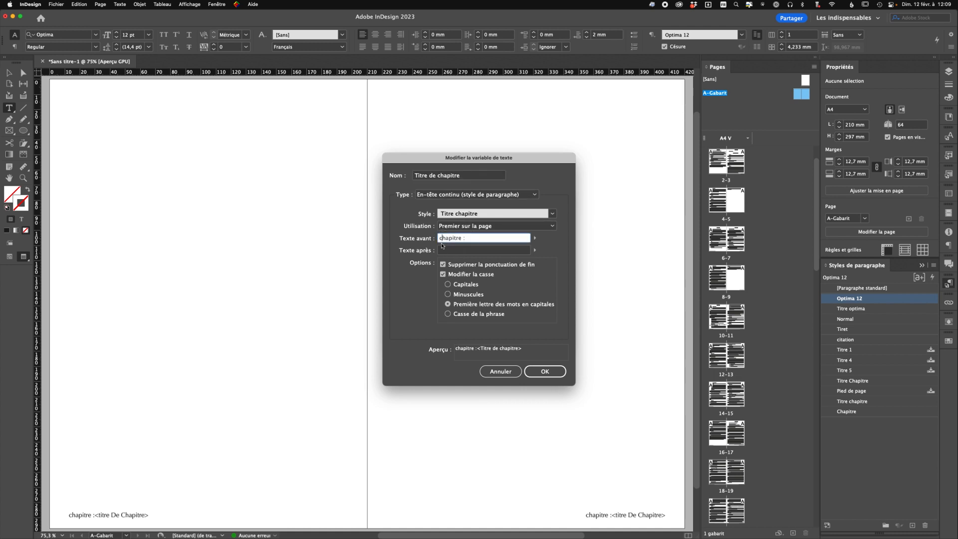
{"action": "key", "text": "Delete"}
{"action": "type", "text": "C"}
{"action": "left_click", "coordinate": [467, 238]}
{"action": "left_click", "coordinate": [540, 371]}
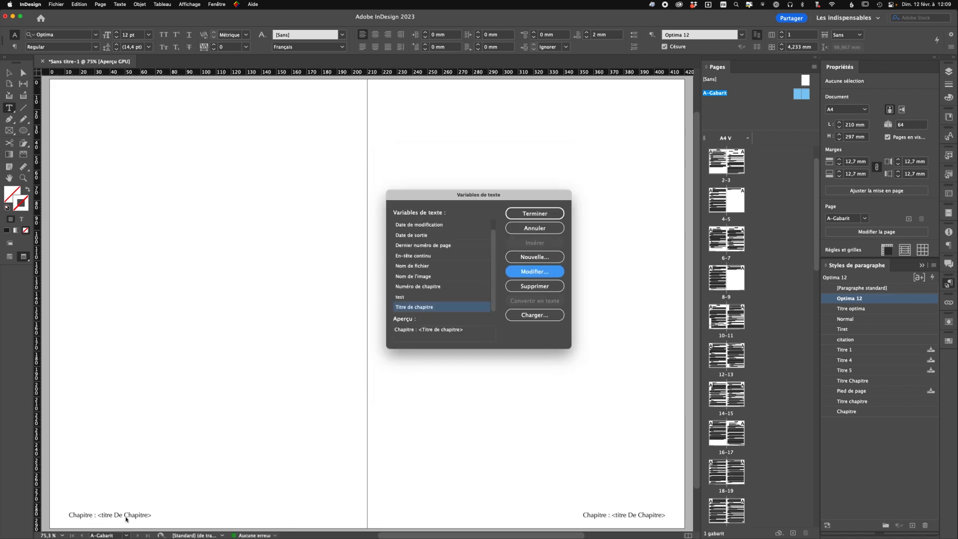
{"action": "left_click", "coordinate": [529, 215]}
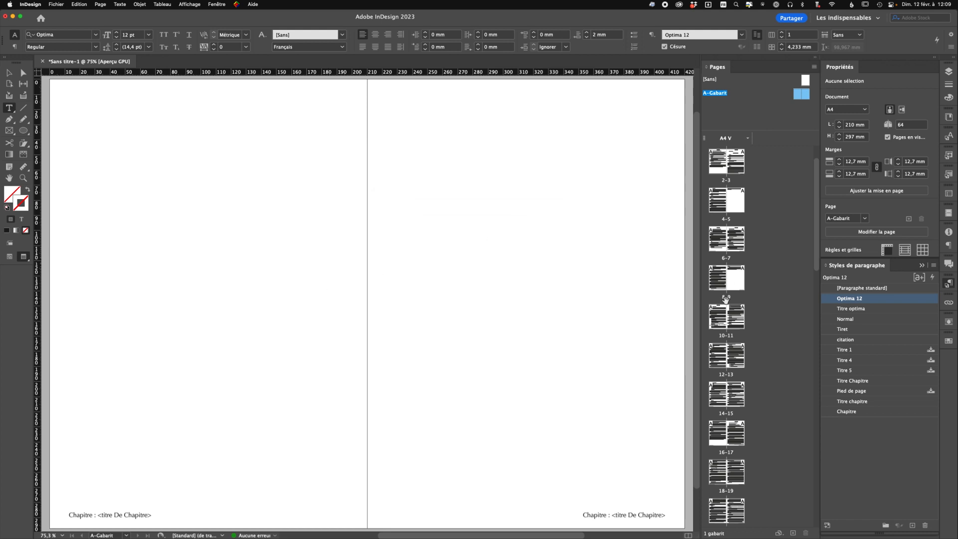
Display spreads 6-7 and 10-11 to check the updated chapter footers.
{"action": "double_click", "coordinate": [726, 258]}
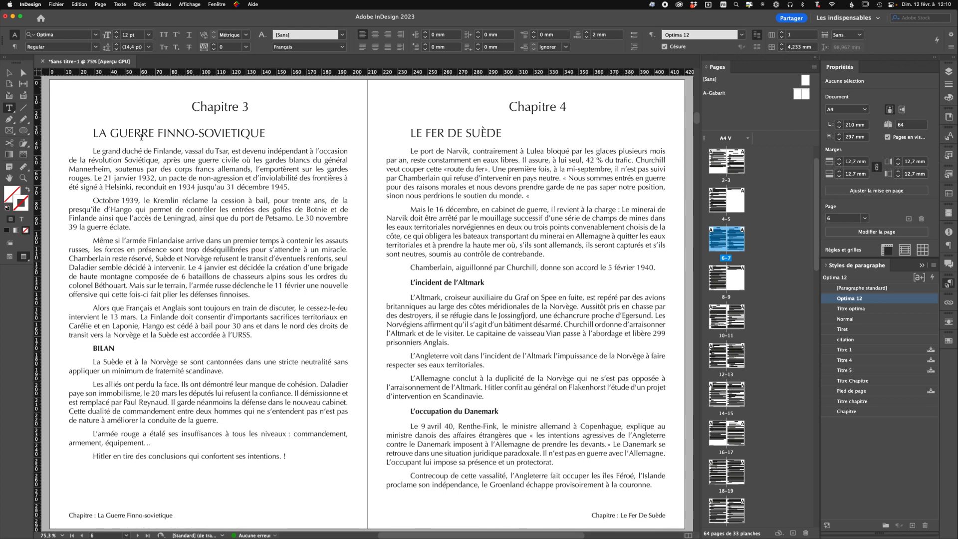
{"action": "double_click", "coordinate": [724, 335]}
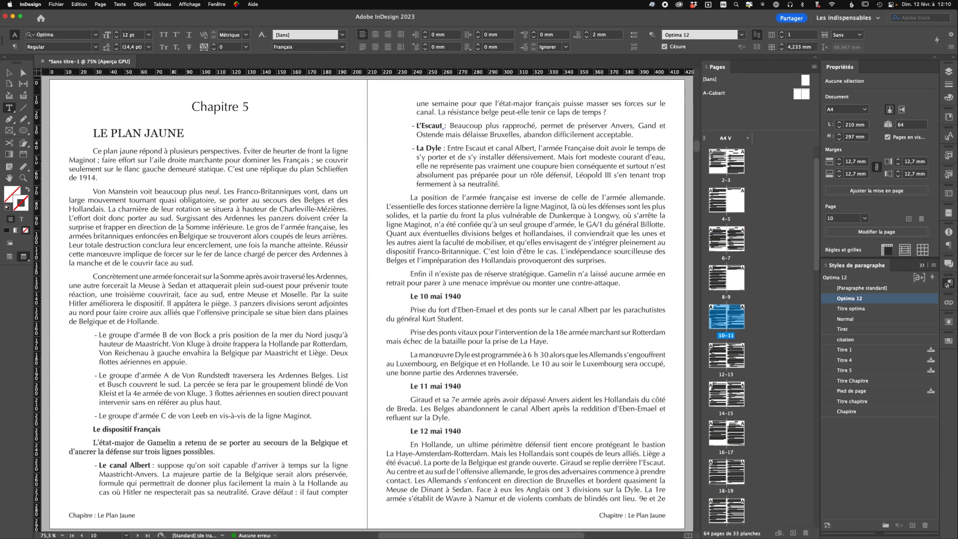